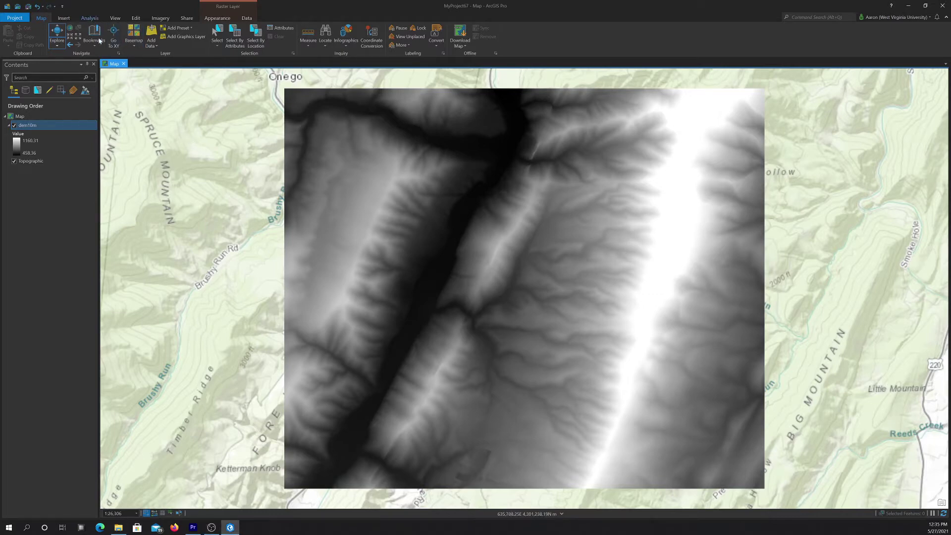
Step: Open the Con tool from Spatial Analyst Tools > Conditional in the Toolboxes browser
click(89, 18)
click(87, 30)
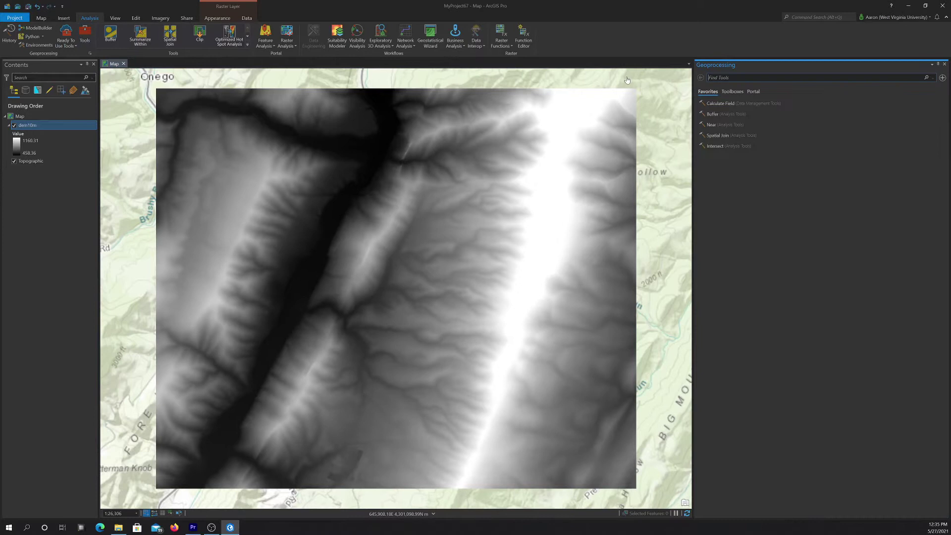
click(735, 92)
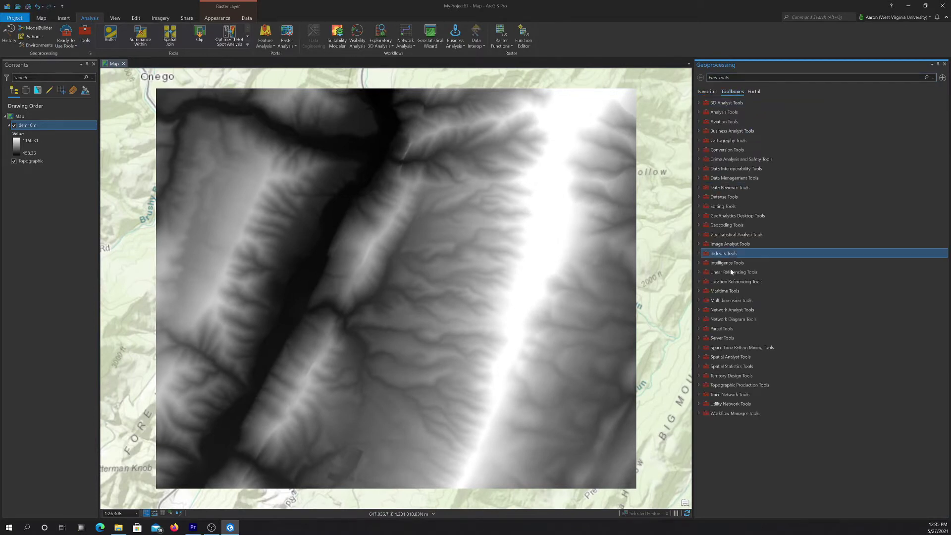
click(703, 358)
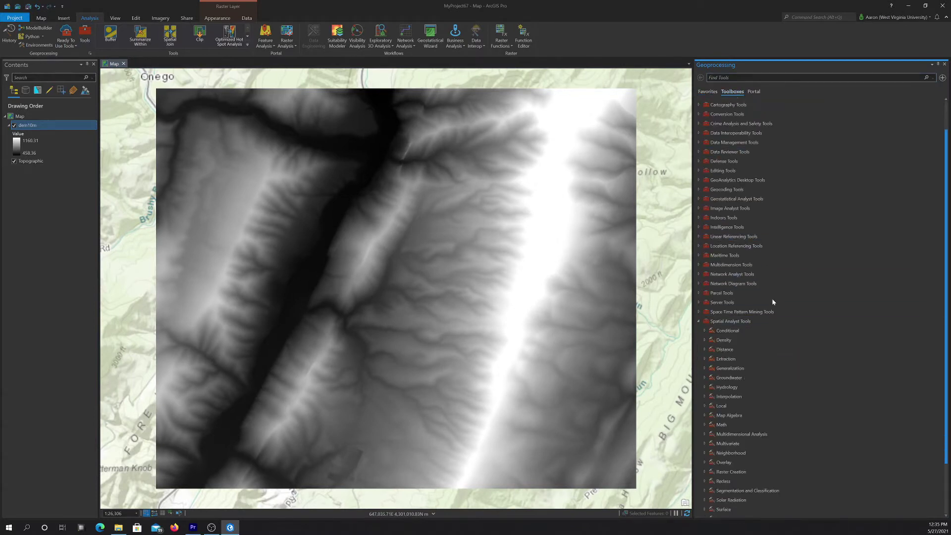
scroll(774, 302, down, 2)
click(705, 312)
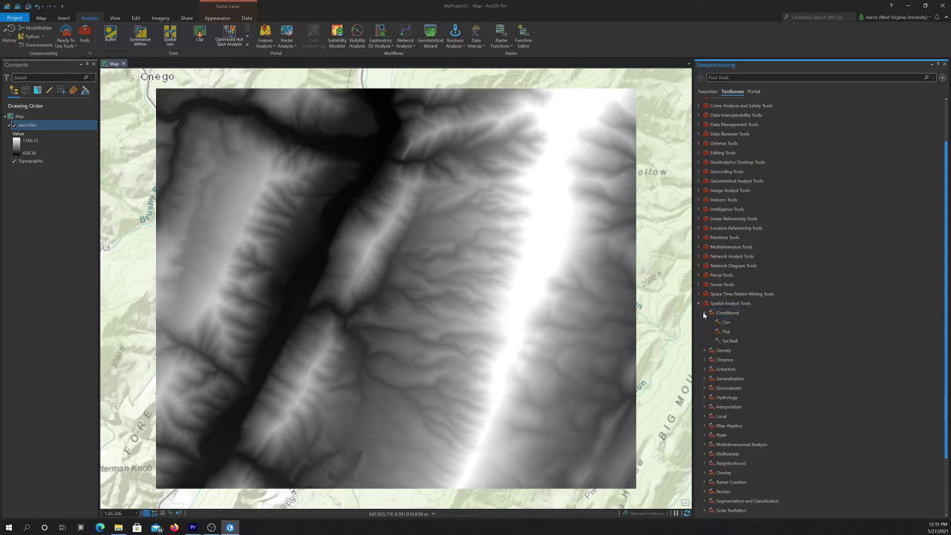
scroll(801, 296, down, 2)
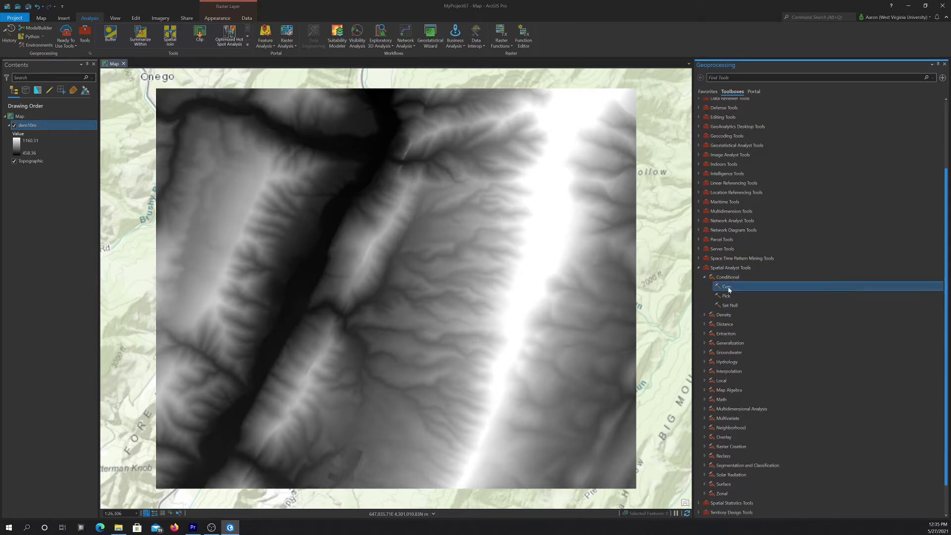
double_click(727, 287)
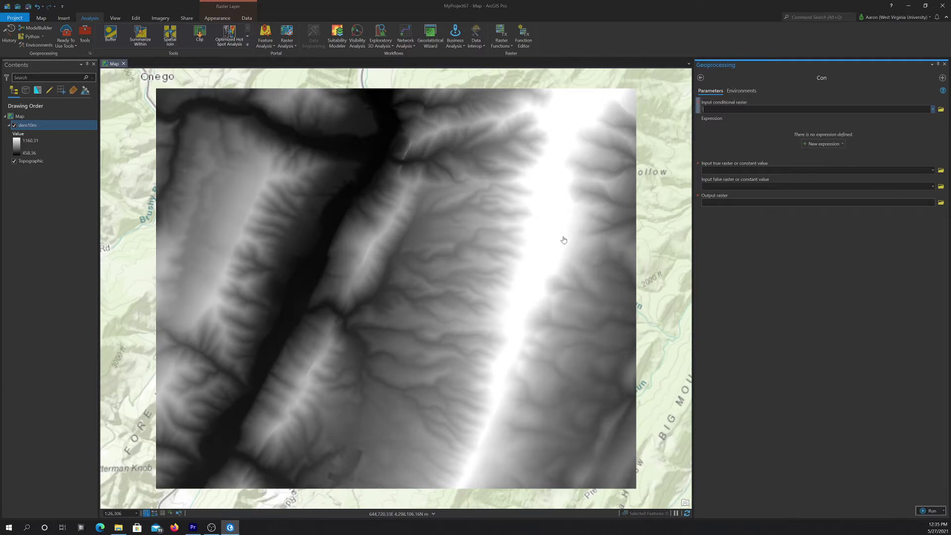
Step: Set dem10m as the conditional raster with the condition VALUE greater than 800
click(933, 110)
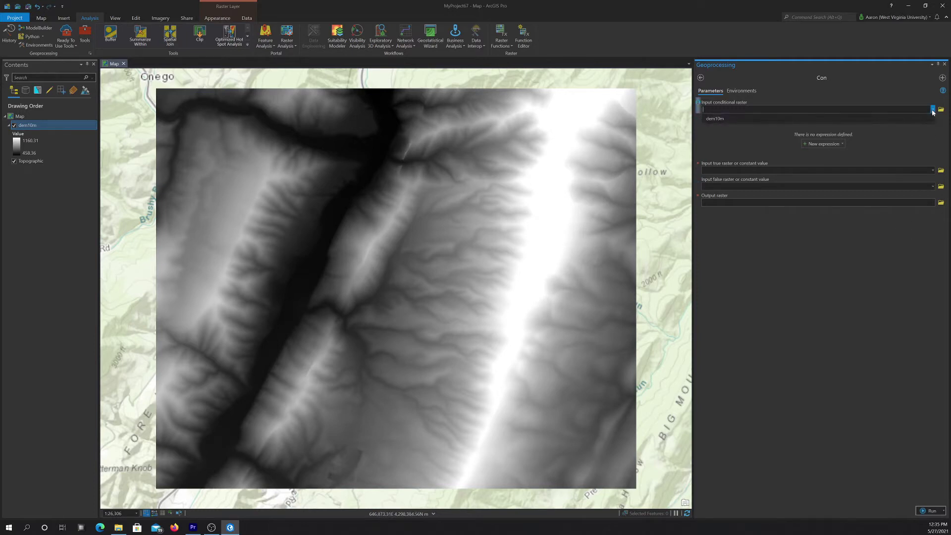
click(712, 118)
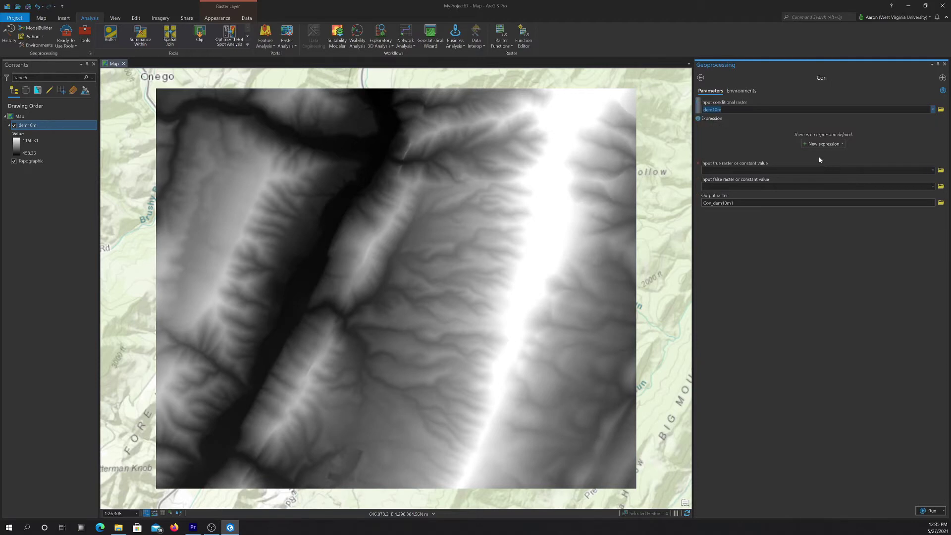
click(806, 145)
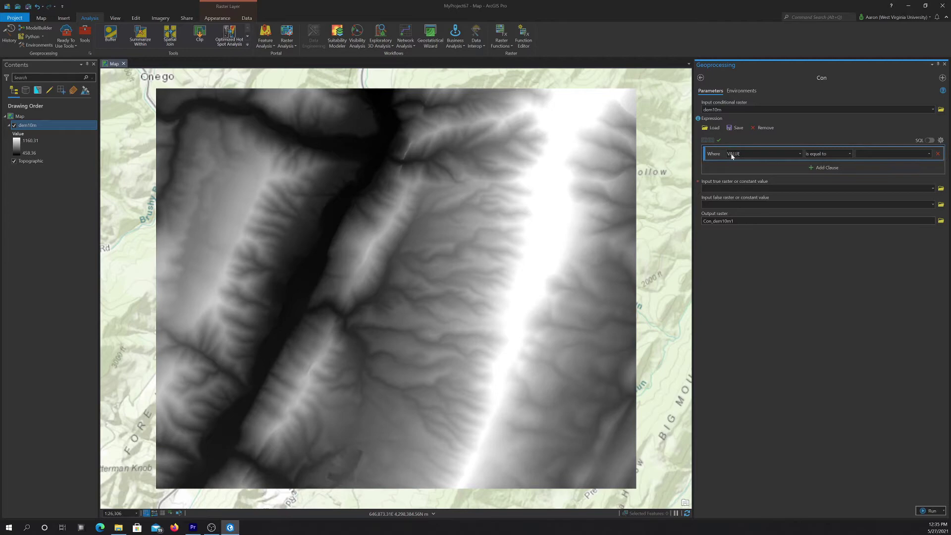
click(850, 154)
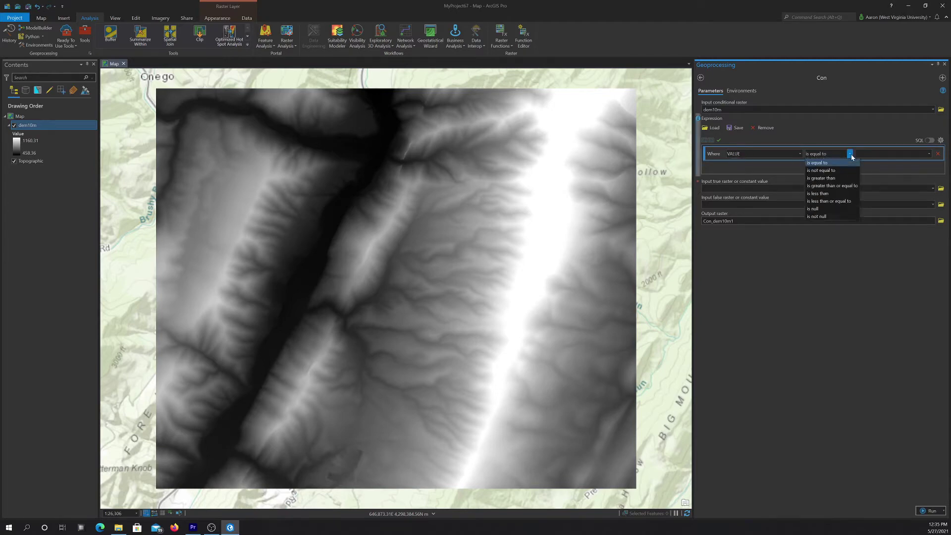
click(831, 177)
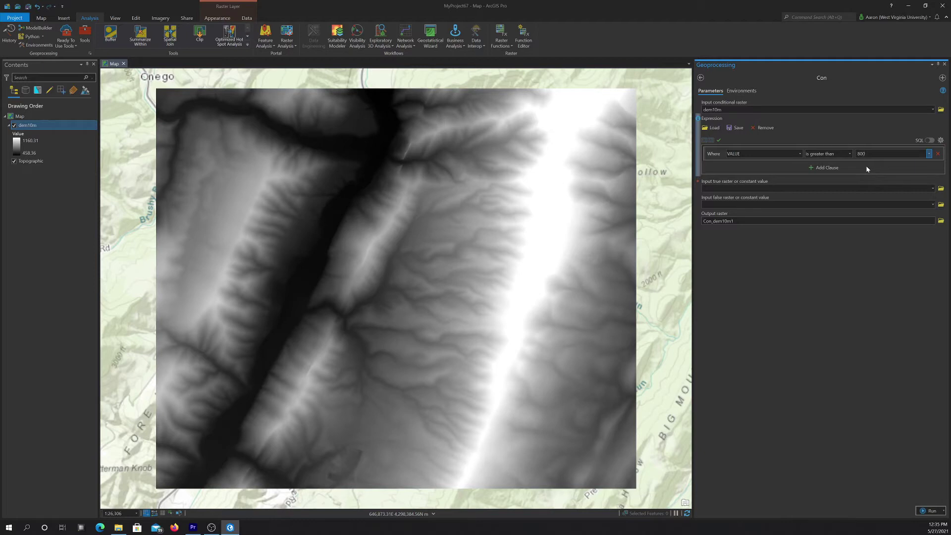
click(744, 188)
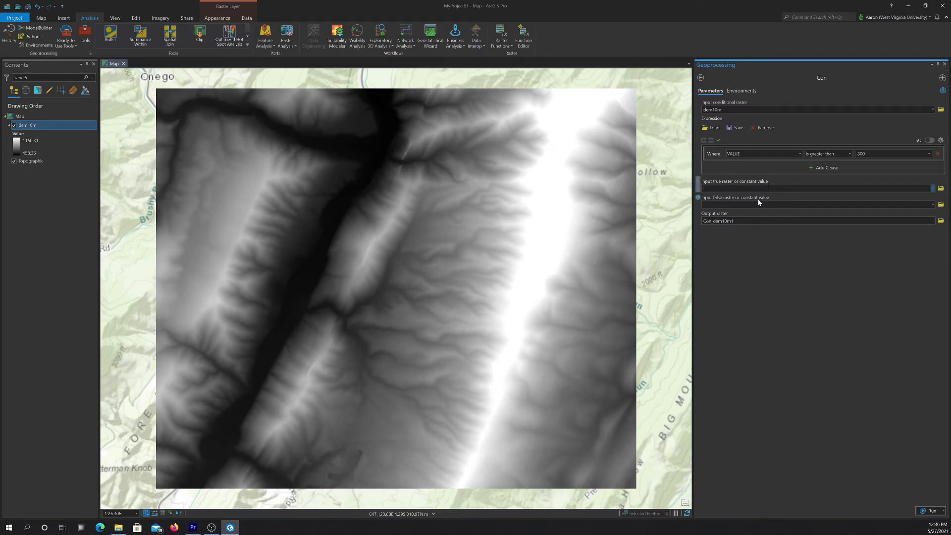
Step: Use 800 as the true value and dem10m as the false raster, then run Con
text(800)
key(Tab)
click(934, 204)
click(718, 210)
click(930, 511)
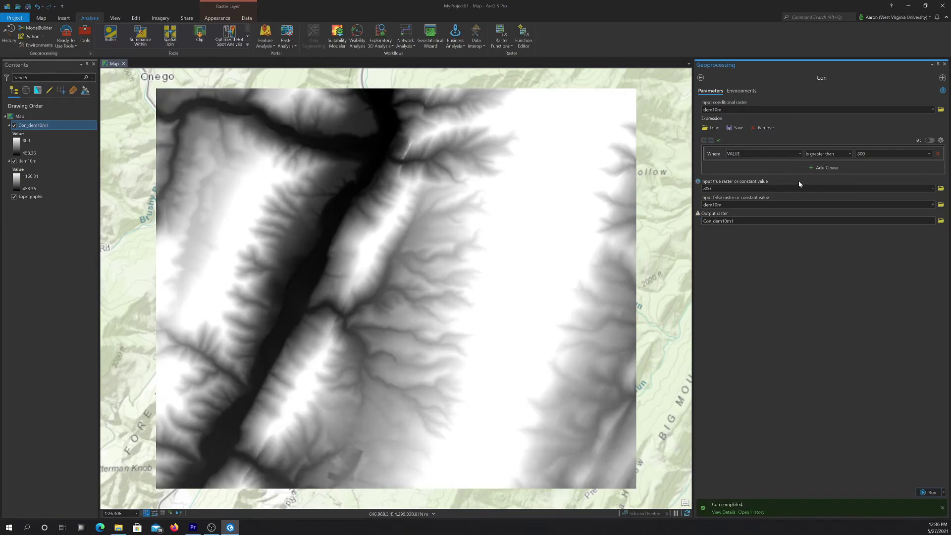
Step: Run Spatial Analyst > Surface > Hillshade on the Con_dem10m1 raster
click(701, 78)
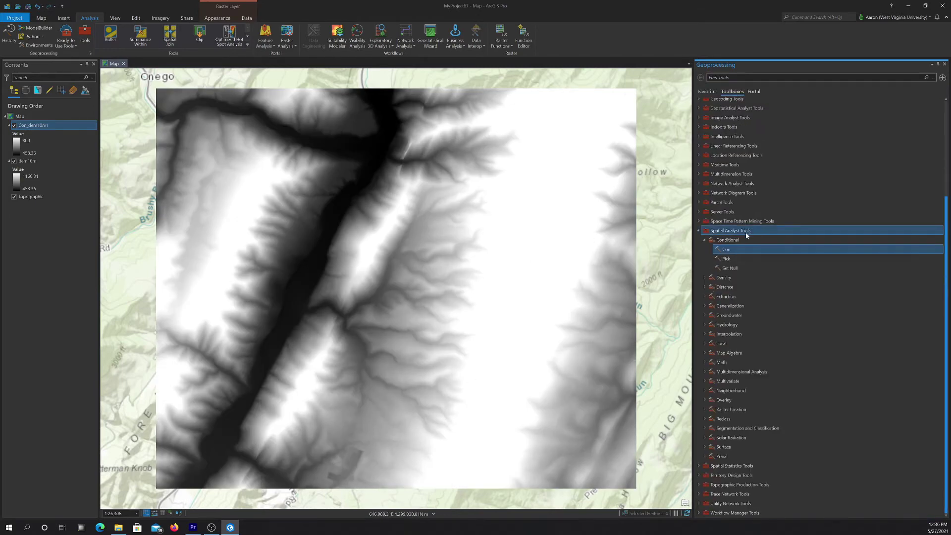
click(704, 447)
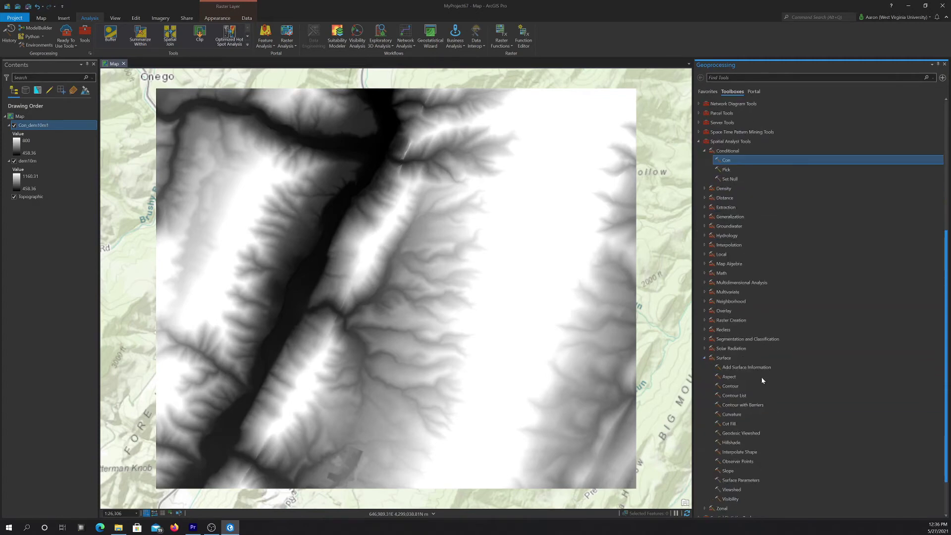
double_click(731, 443)
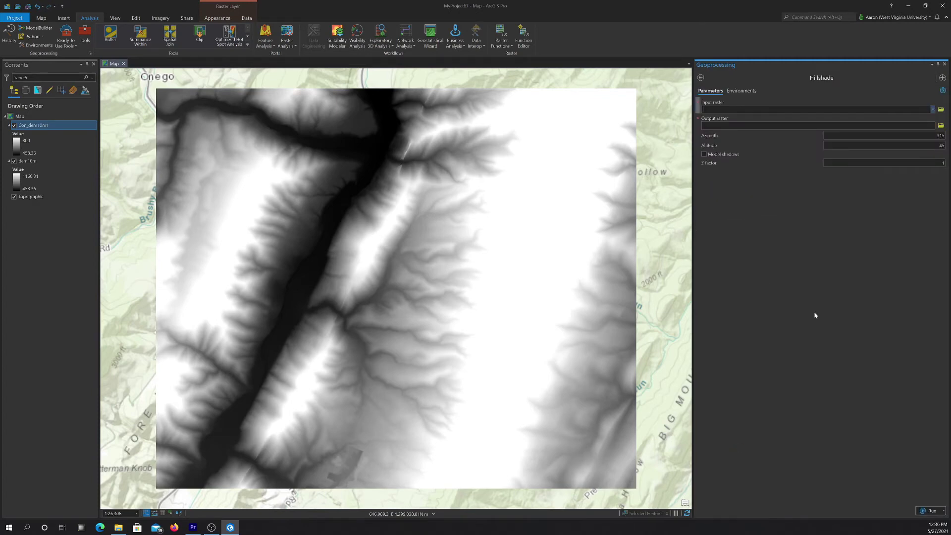
click(933, 109)
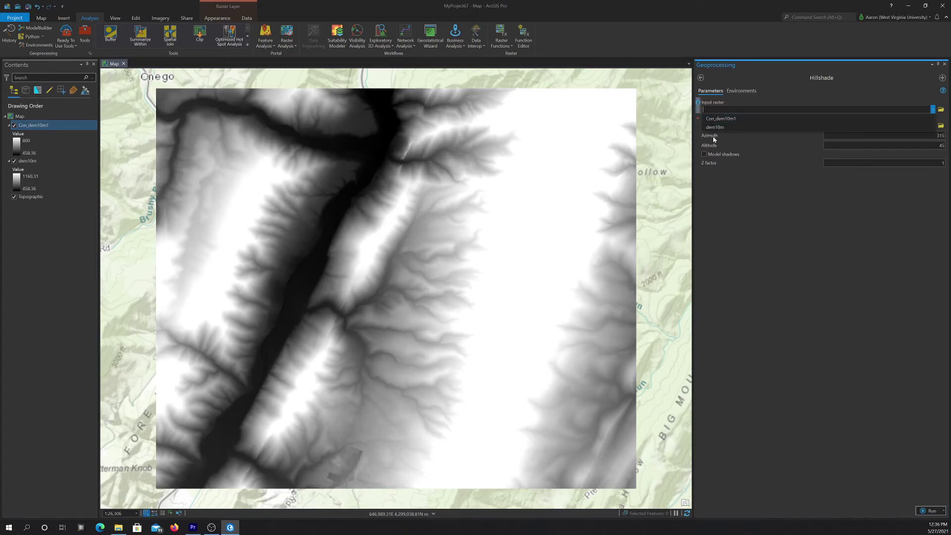
click(722, 119)
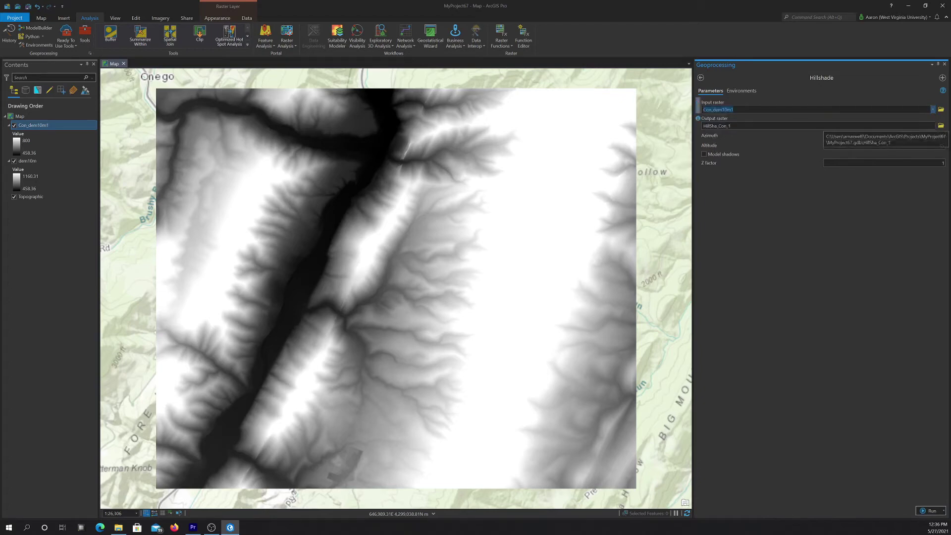
click(930, 512)
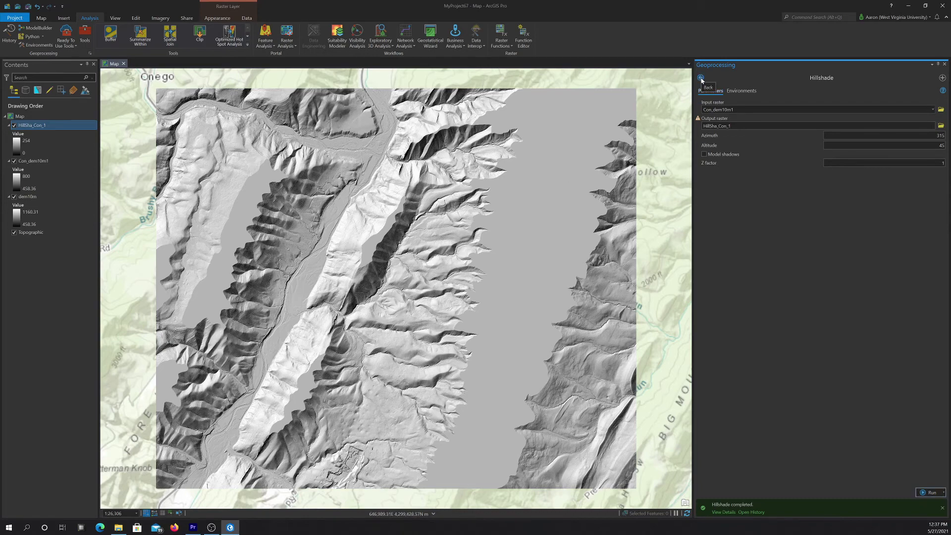
Step: Open the Raster Calculator from the Map Algebra toolset
click(701, 78)
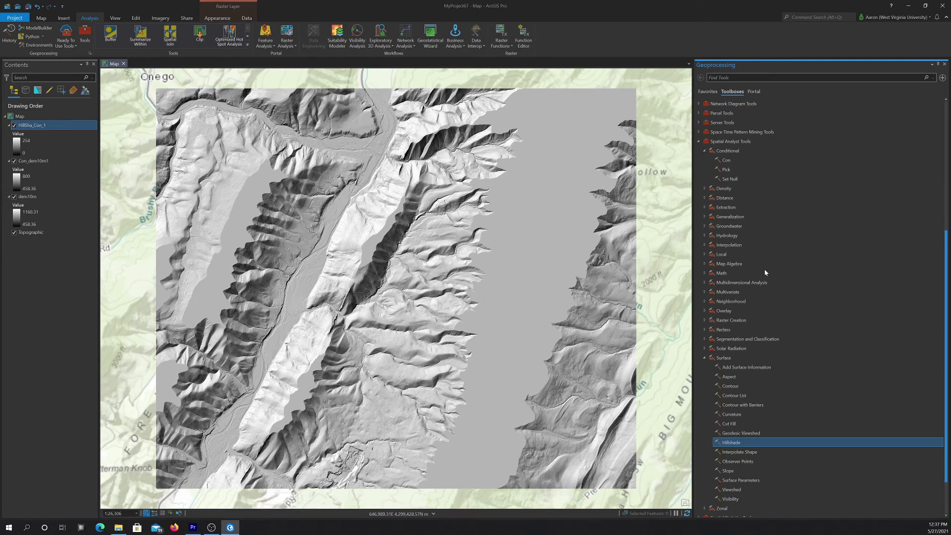
scroll(787, 280, down, 2)
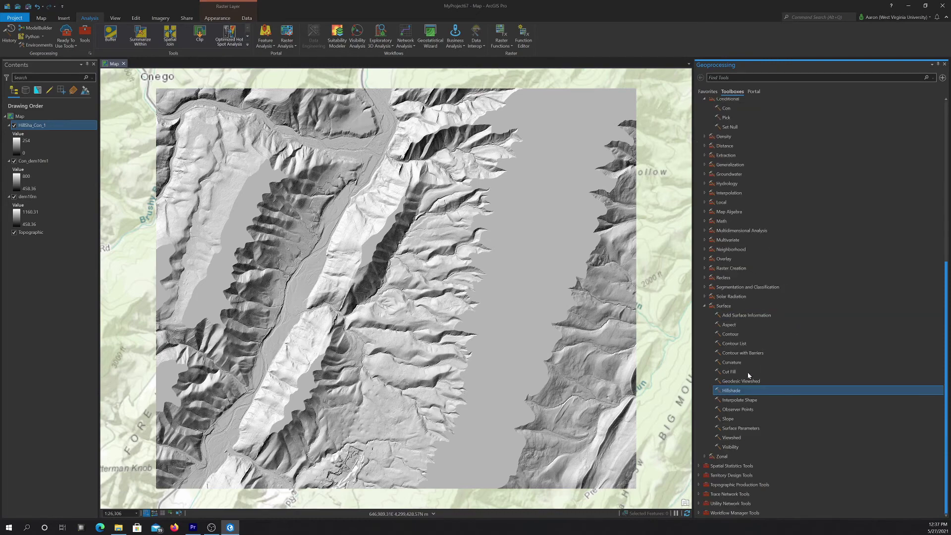
scroll(749, 376, up, 4)
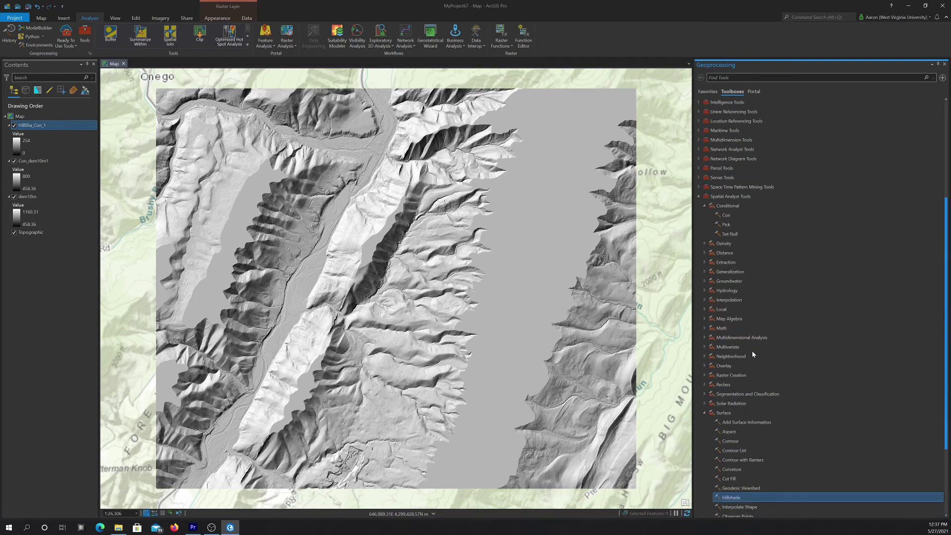
click(704, 318)
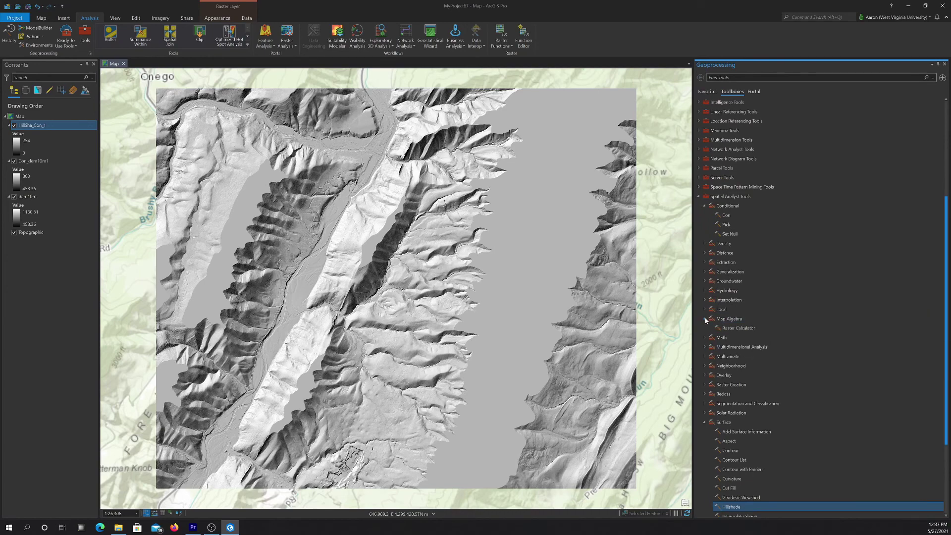
click(734, 329)
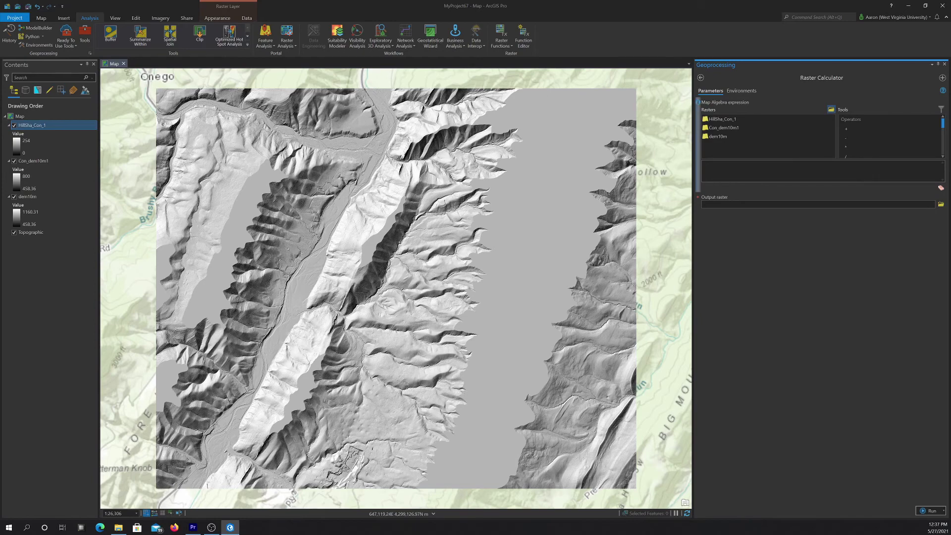
Step: Build the expression Con("dem10m" > 800, 800, "dem10m") from the Tools and Rasters lists
click(778, 166)
click(943, 157)
scroll(943, 159, down, 3)
double_click(850, 139)
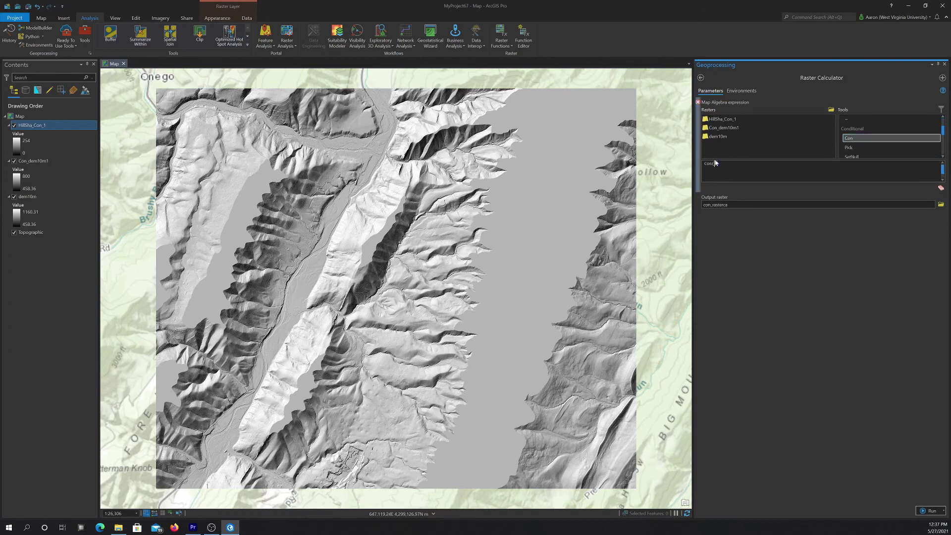
double_click(719, 137)
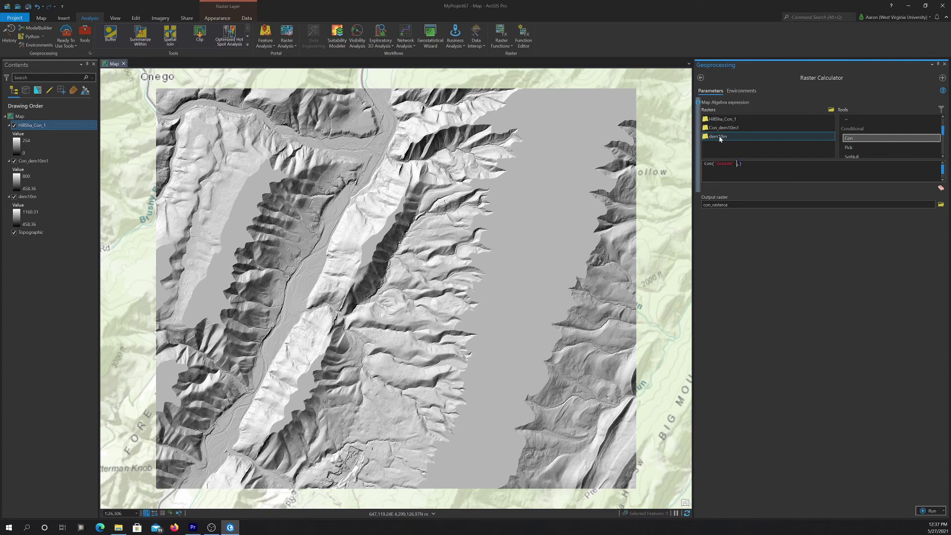
text(> 800, 800,)
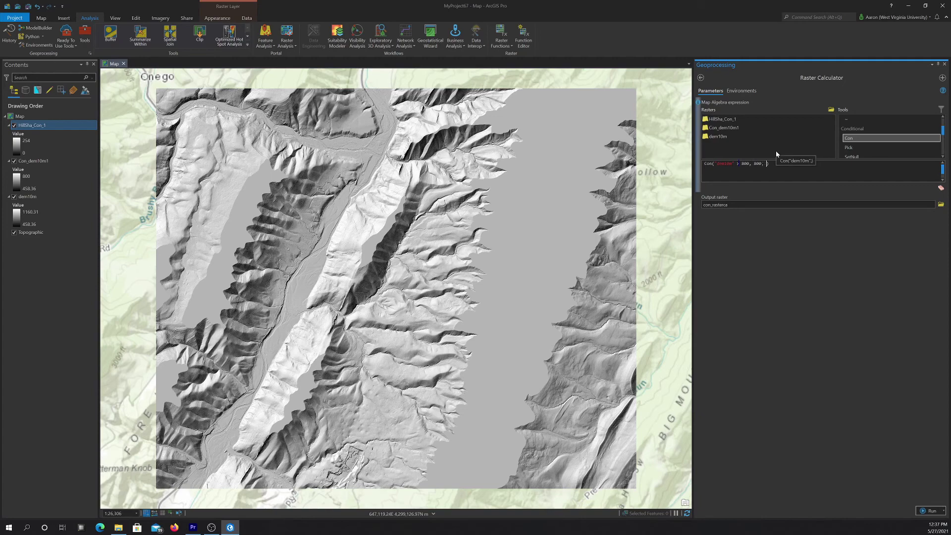
click(713, 137)
Step: Run the Raster Calculator expression to produce the con_rasterca output
click(932, 511)
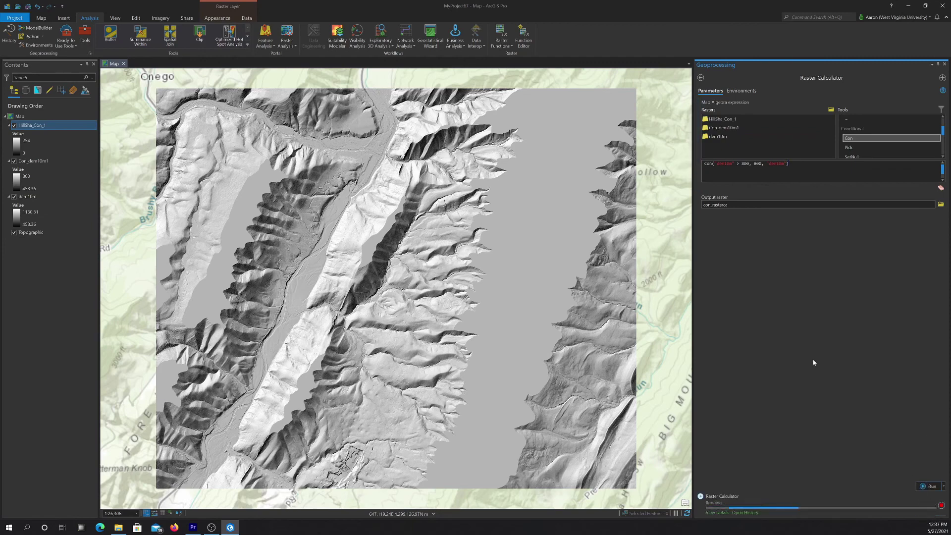